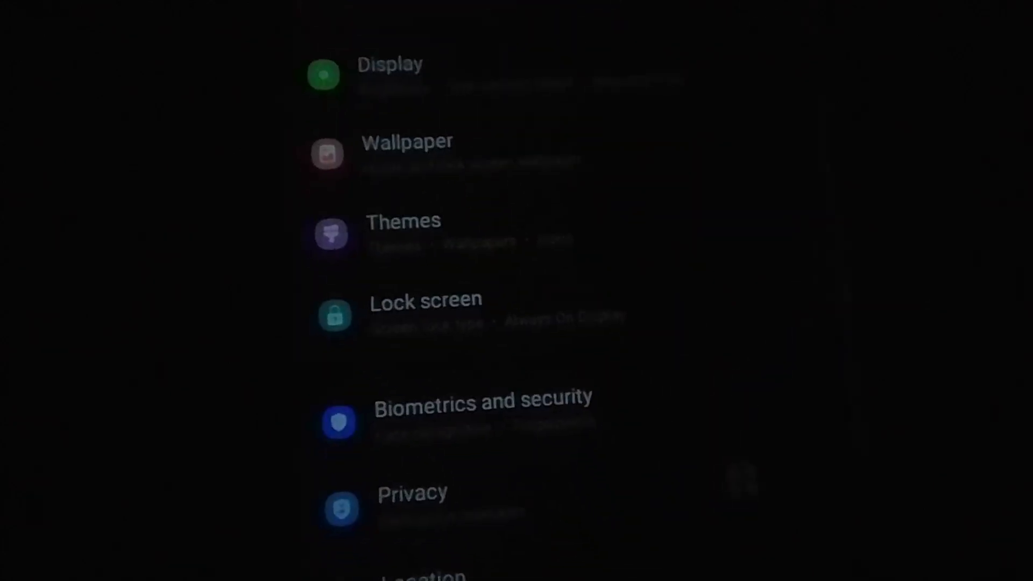
{"action": "scroll", "coordinate": [517, 323], "scroll_direction": "down", "scroll_amount": 5}
{"action": "scroll", "coordinate": [517, 323], "scroll_direction": "down", "scroll_amount": 5}
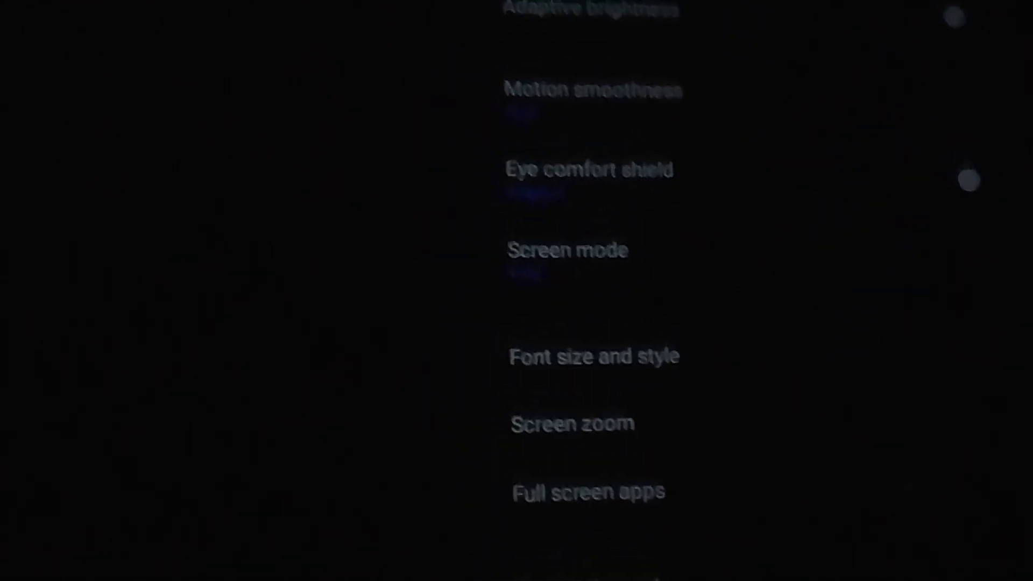
{"action": "scroll", "coordinate": [645, 323], "scroll_direction": "down", "scroll_amount": 2}
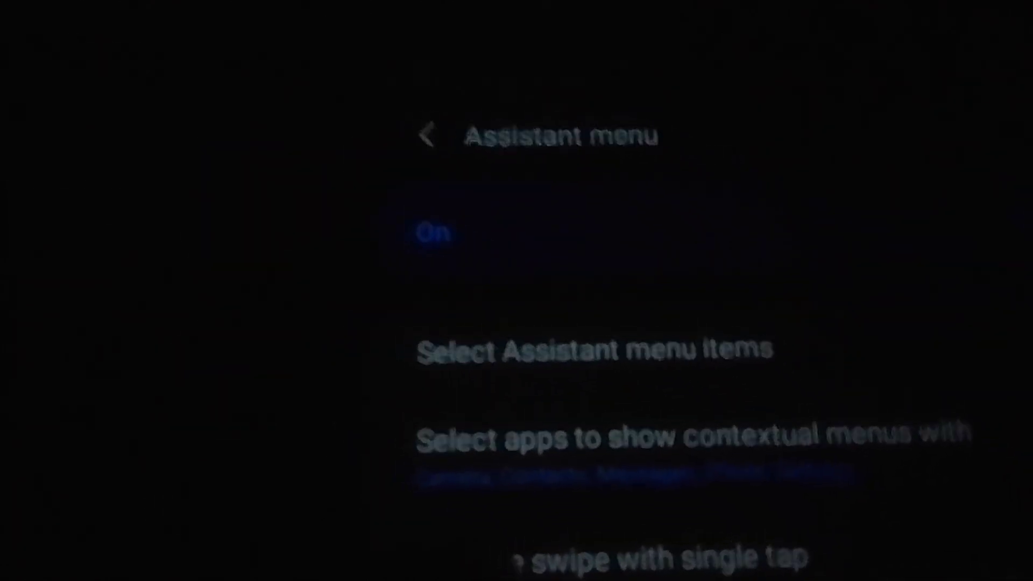
Open Select Assistant menu items on the Assistant menu page.
{"action": "left_click", "coordinate": [586, 356]}
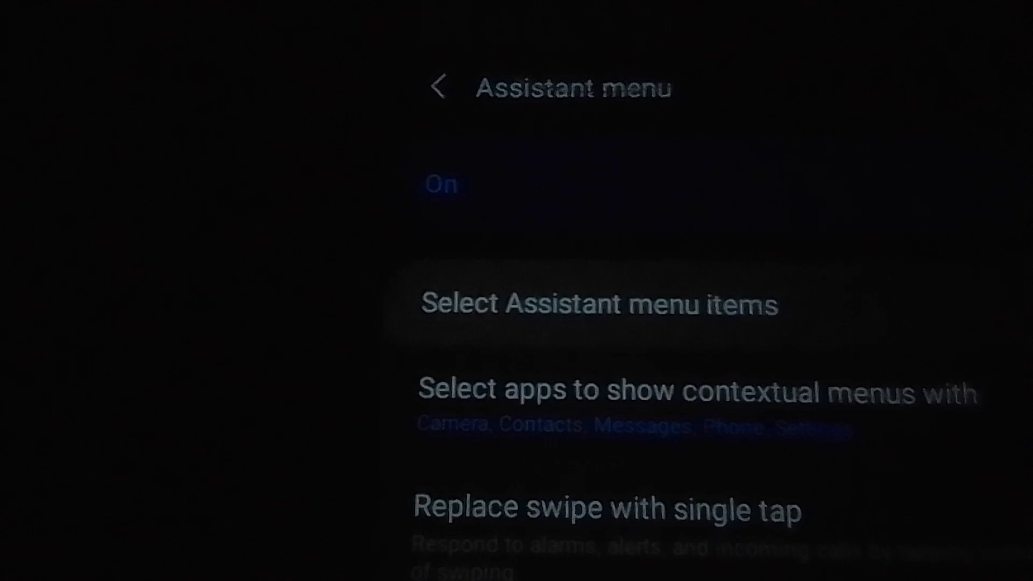